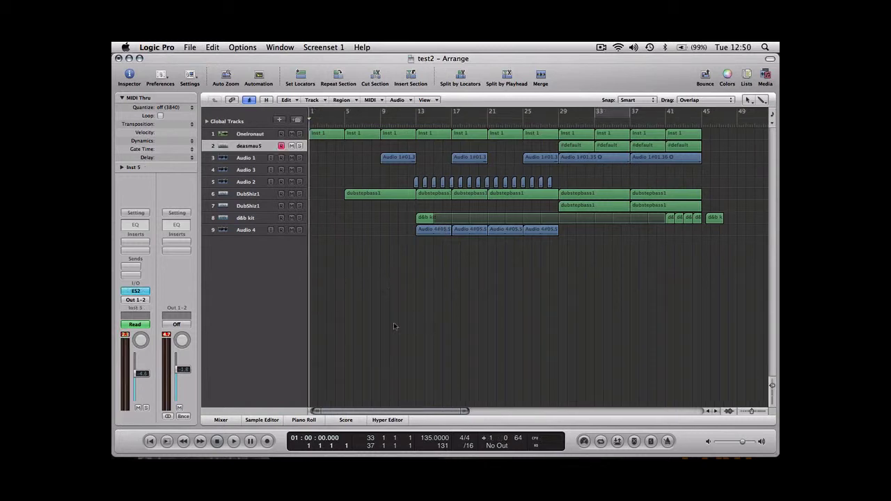
Open the Window menu from the test2 arrange view
click(282, 48)
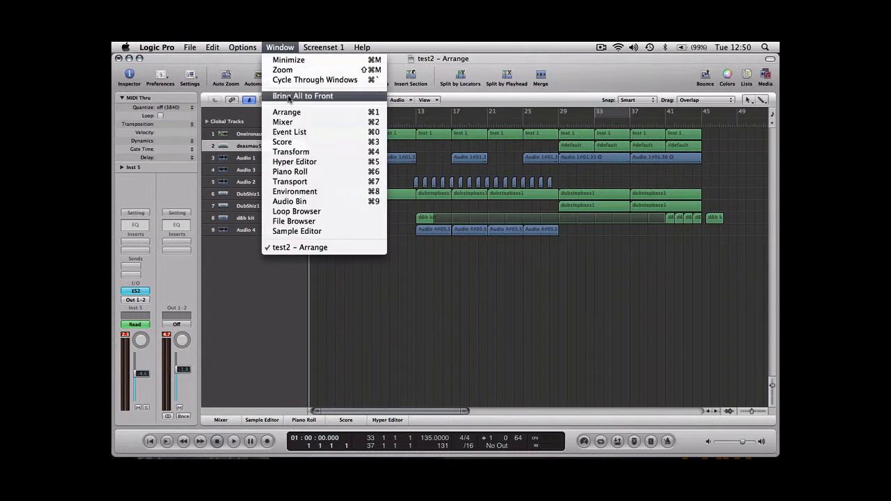
Switch to the Mixer with Cmd-2 to show all test2 channel strips
key(super+2)
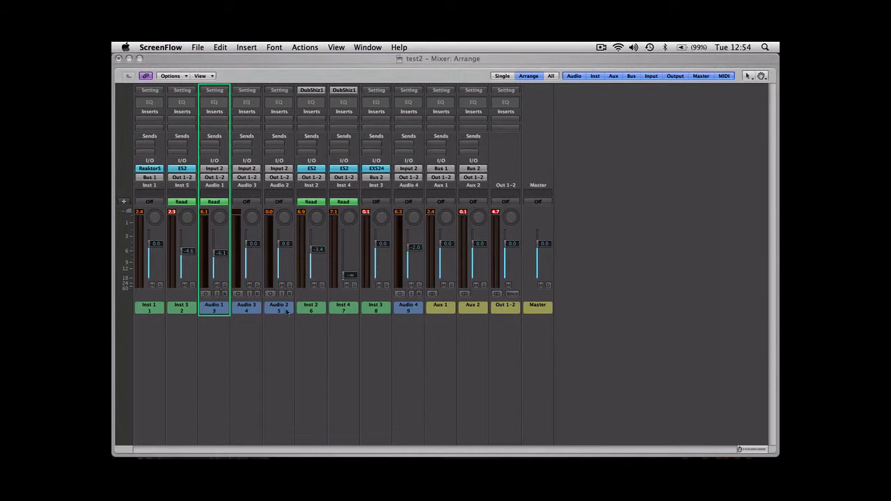
Rename the Inst 1, Inst 5 and Audio 1 strips to Lead, Stabs and Guitar rev
click(155, 311)
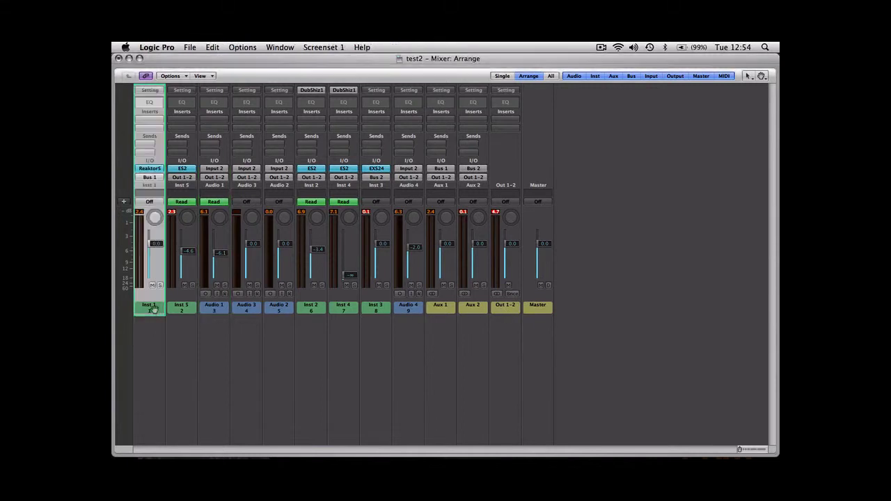
double_click(155, 310)
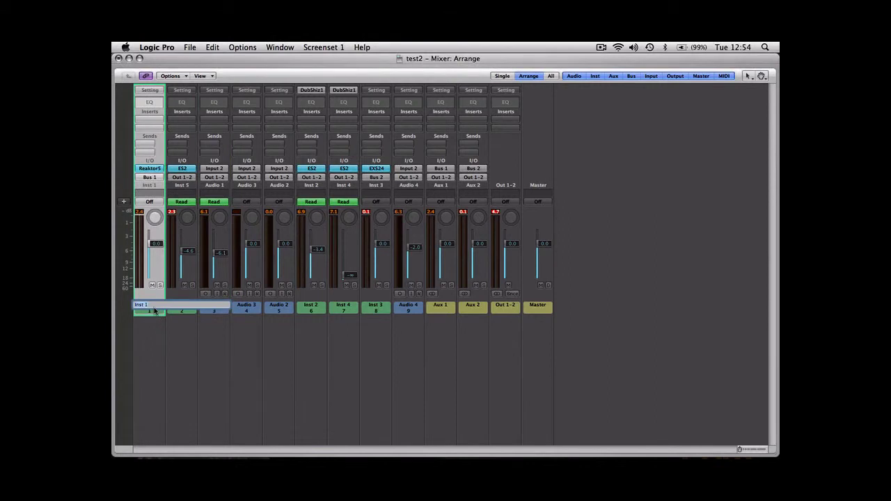
text(Lead)
key(Return)
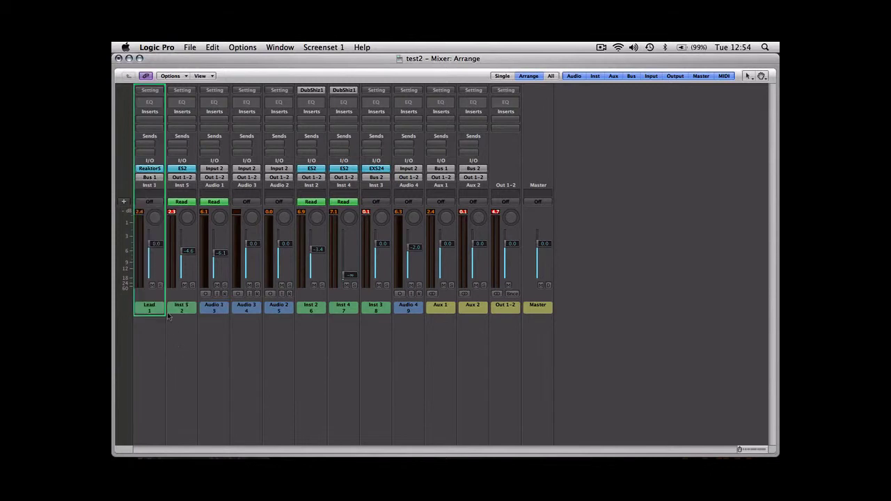
click(180, 308)
double_click(181, 307)
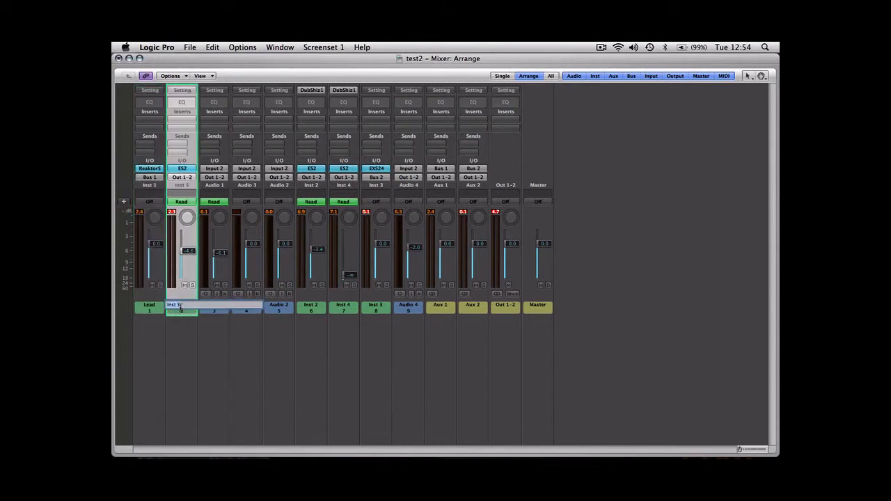
text(Stabs)
key(Return)
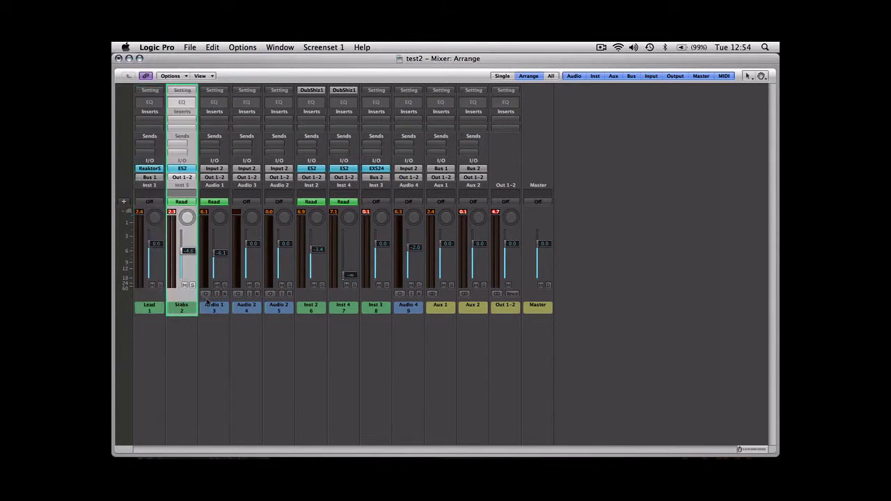
double_click(223, 307)
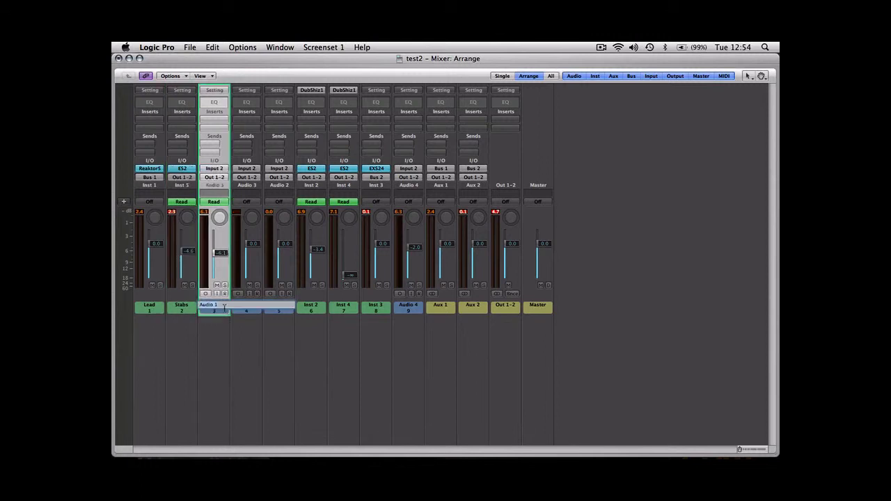
text(Guitar rev)
key(Return)
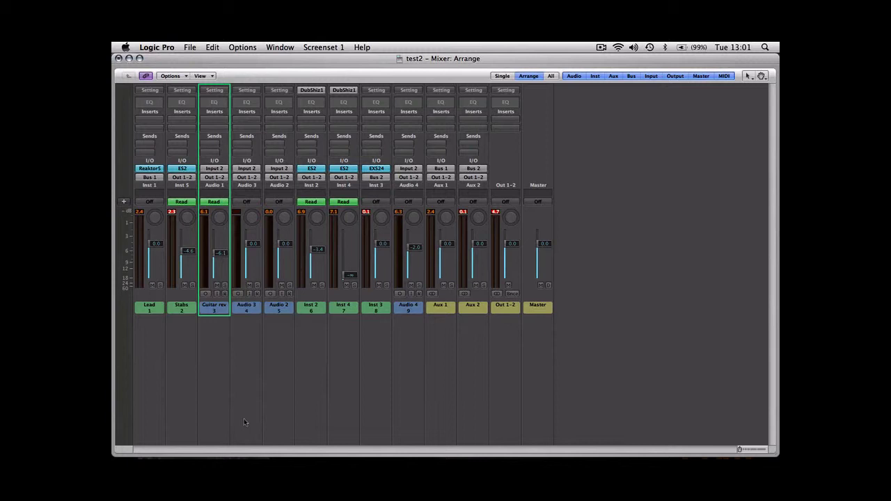
Open the Setting menu at the top of the Lead channel strip
click(150, 91)
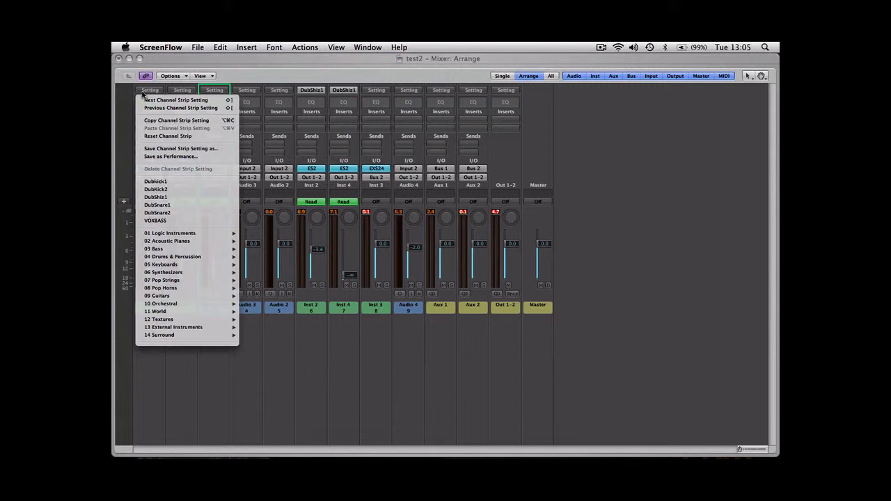
Dismiss the Lead and Inst 3 channel strip settings menus without choosing any preset
click(142, 94)
click(376, 90)
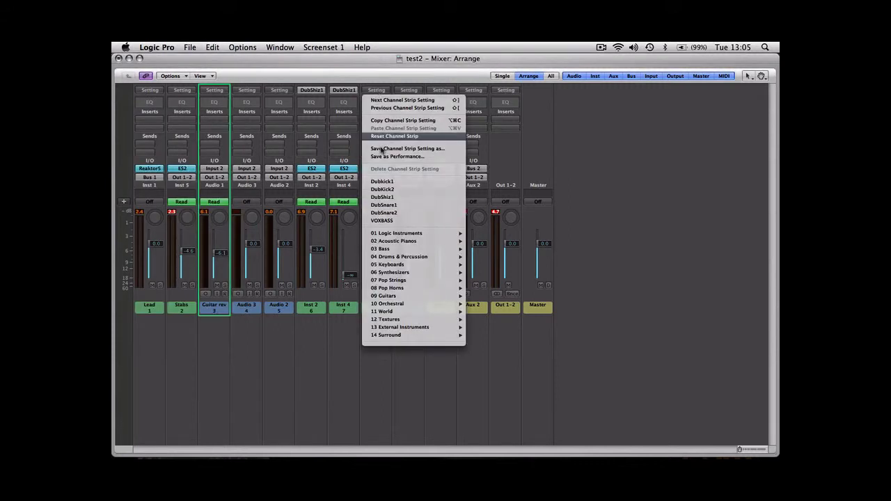
click(386, 94)
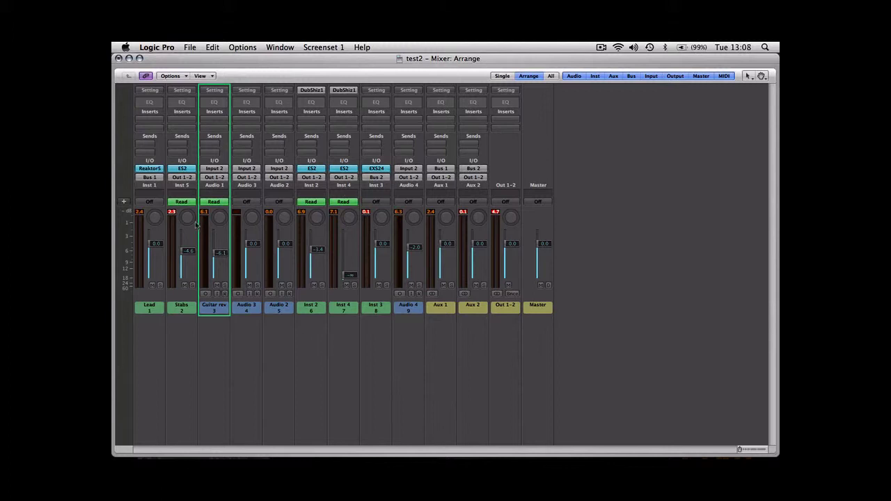
Insert a Channel EQ on Lead, raising the low shelf and boosting 1560 Hz by 11 dB
double_click(151, 103)
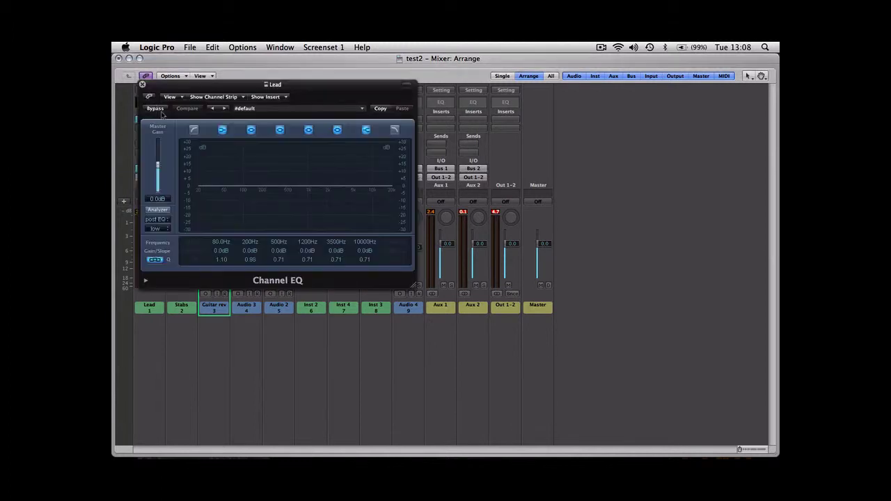
drag(269, 85, 359, 58)
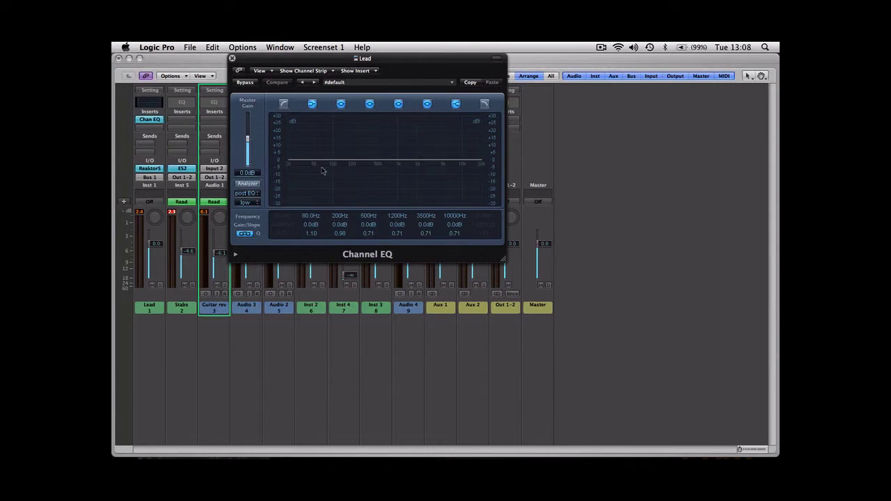
drag(334, 165, 336, 139)
drag(397, 159, 410, 143)
drag(462, 159, 475, 143)
mouse_move(369, 160)
mouse_down()
mouse_move(368, 195)
mouse_move(386, 182)
mouse_move(381, 193)
mouse_move(374, 167)
mouse_up()
Refine the EQ: low shelf +17 dB, 440 Hz cut at -3 dB, upper band near 5600 Hz
drag(313, 224, 371, 211)
click(333, 235)
click(424, 235)
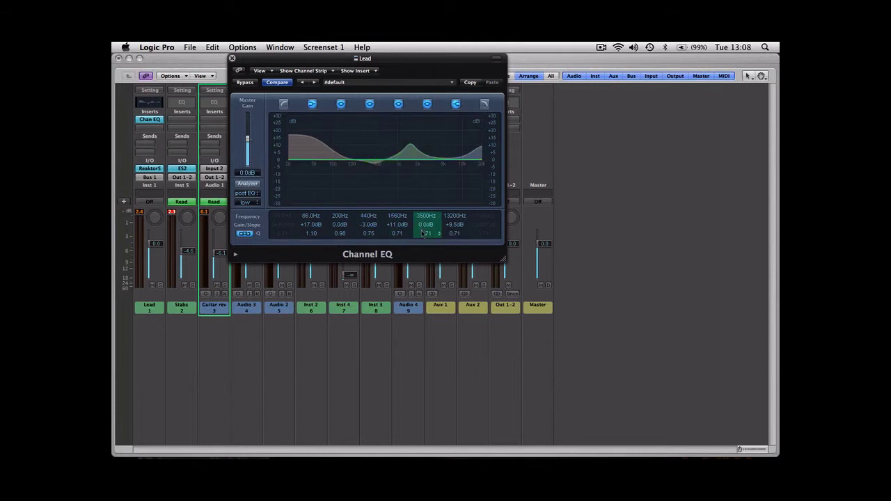
drag(423, 235, 423, 249)
drag(428, 217, 431, 201)
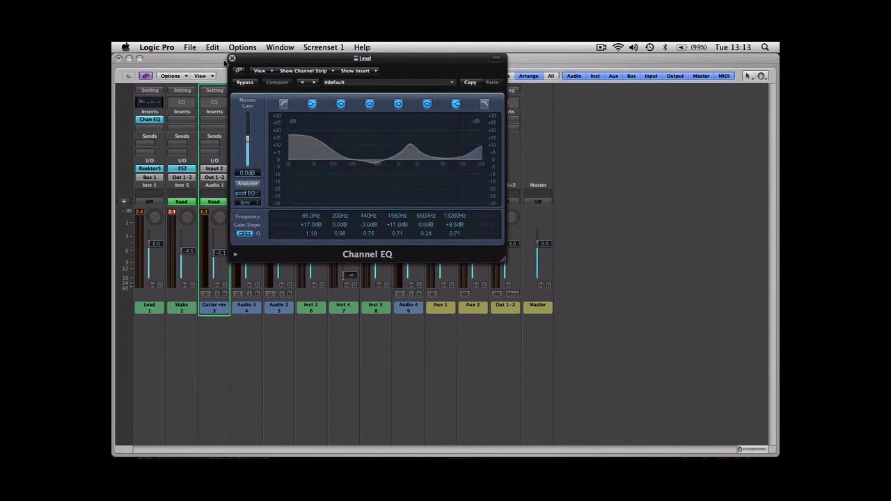
click(232, 58)
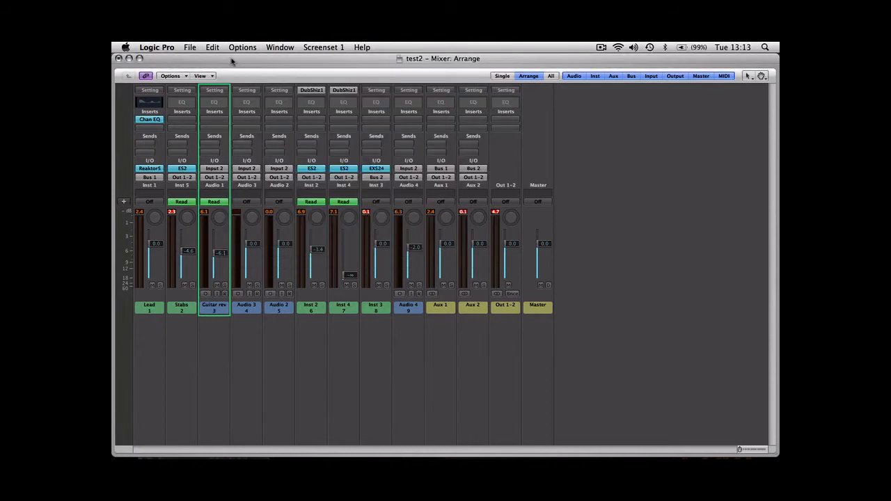
Insert a stereo Compressor in the Lead insert slot below Chan EQ
click(149, 130)
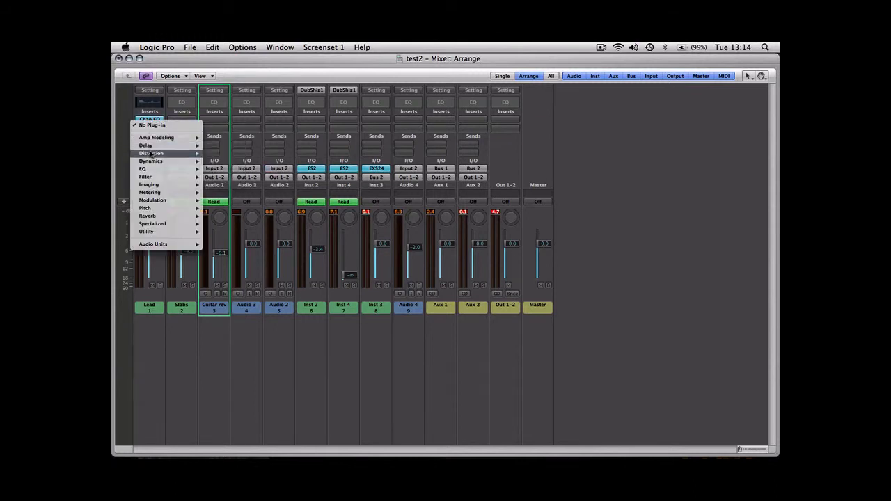
mouse_move(170, 162)
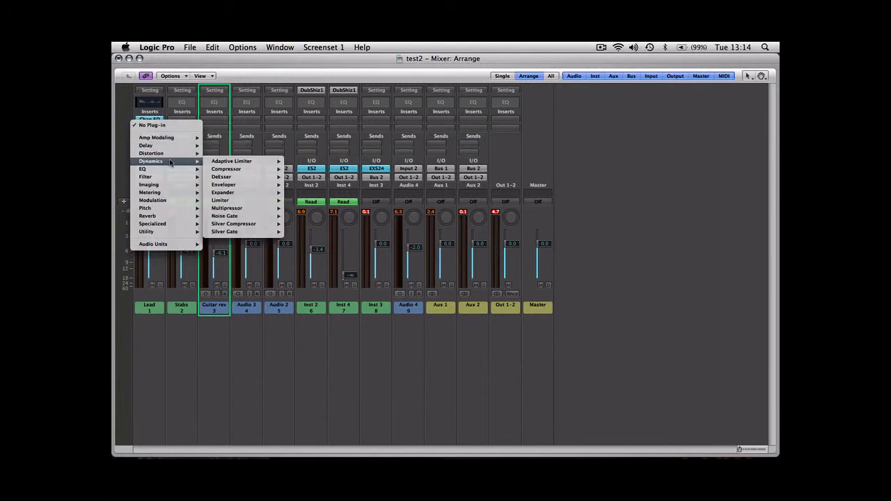
mouse_move(230, 170)
click(300, 169)
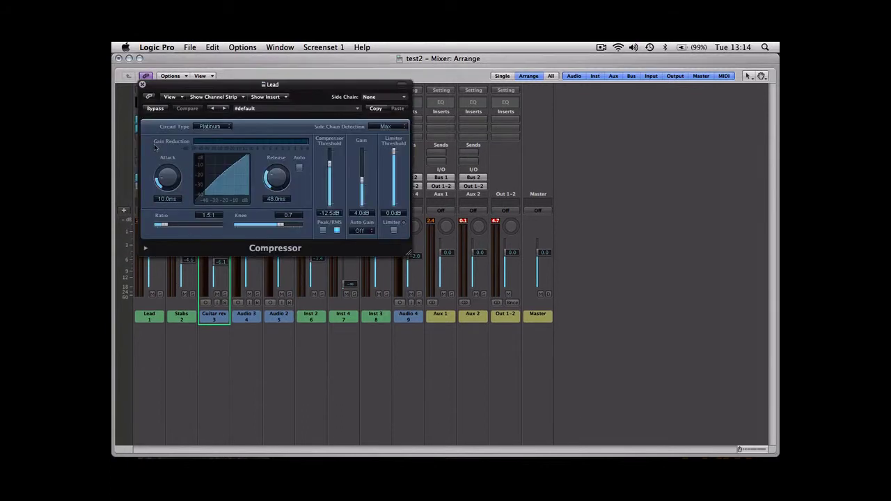
click(142, 84)
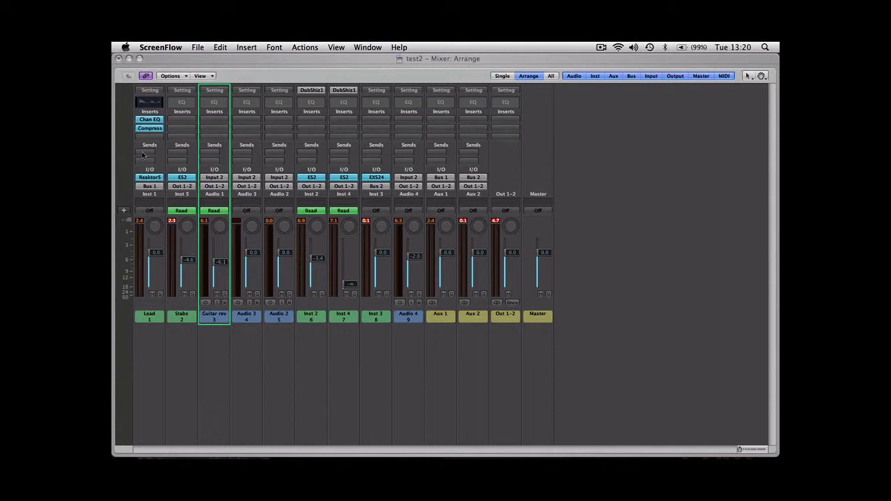
Assign Lead's first send slot to Bus 1 (Aux 1)
click(143, 154)
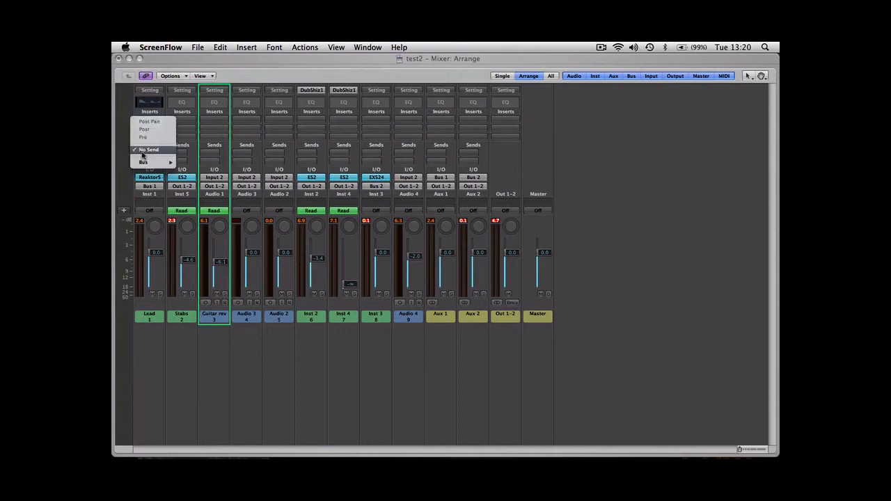
mouse_move(171, 163)
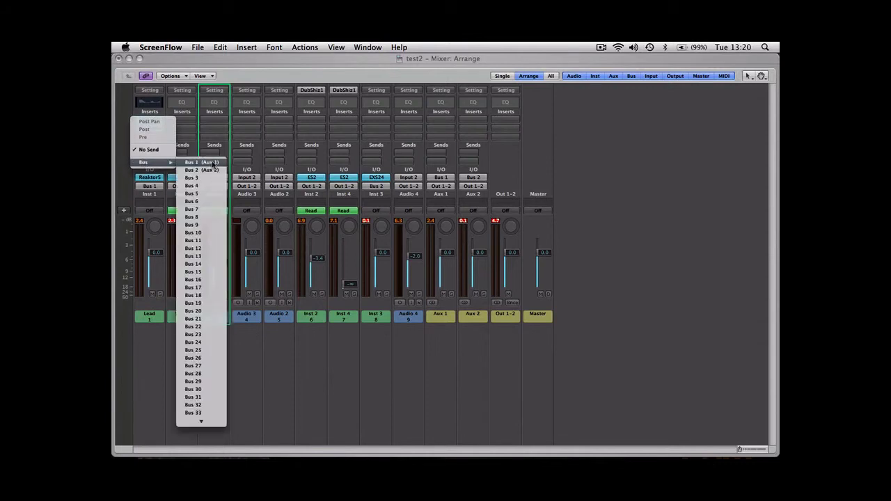
click(213, 163)
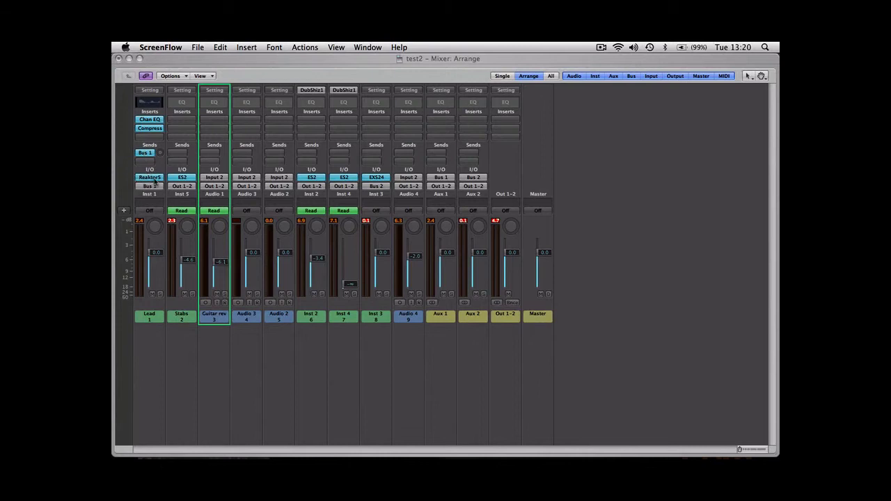
click(154, 179)
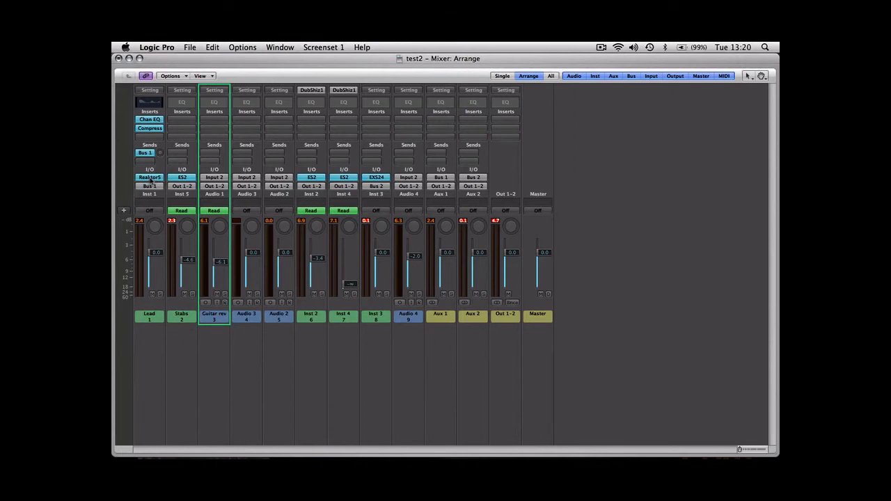
Change Lead's output from Bus 1 to Output 1-2, keeping Reaktor5 as its instrument
click(153, 179)
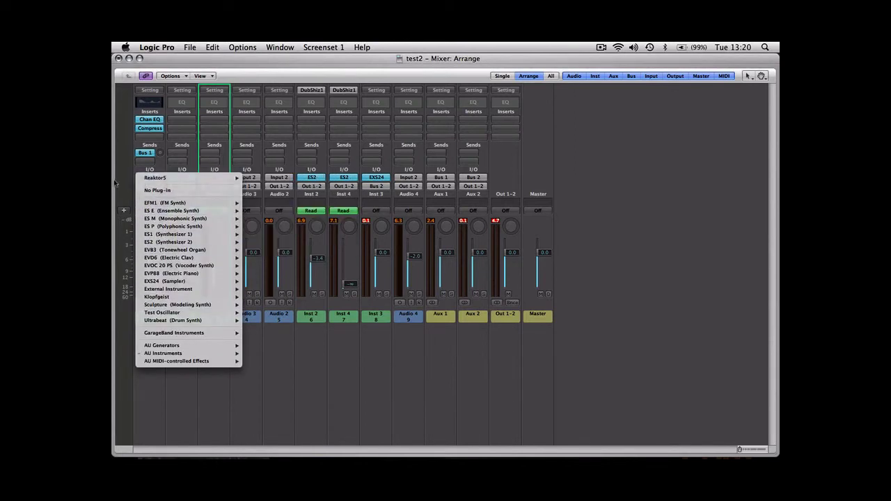
click(144, 194)
click(153, 186)
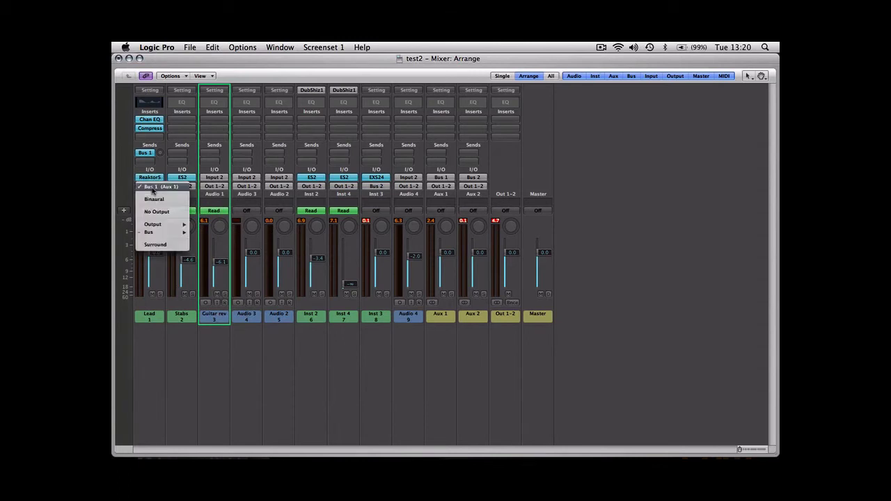
mouse_move(153, 226)
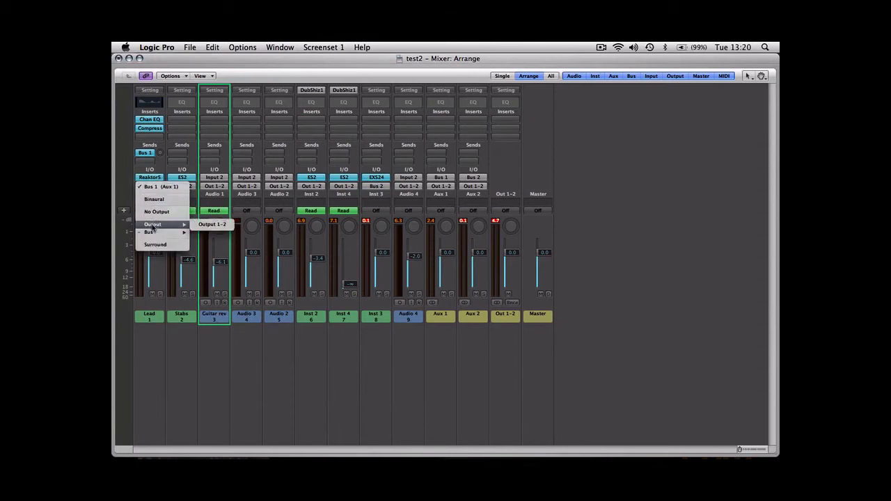
click(207, 226)
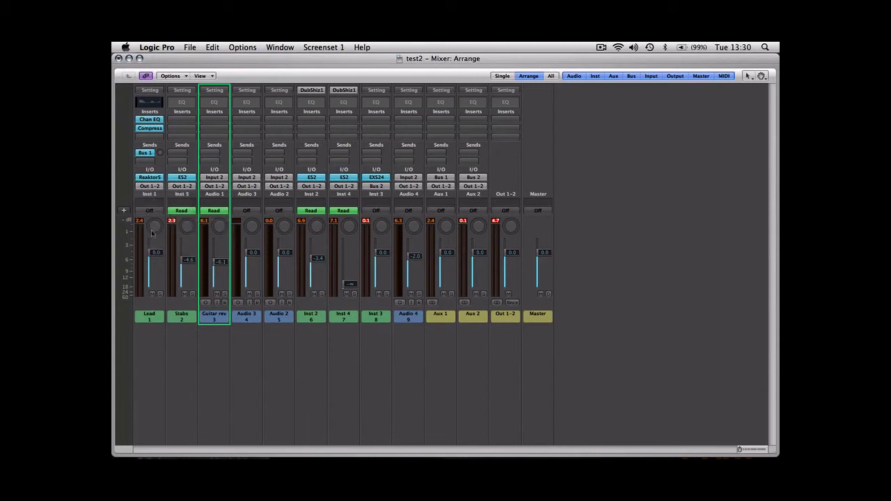
click(149, 205)
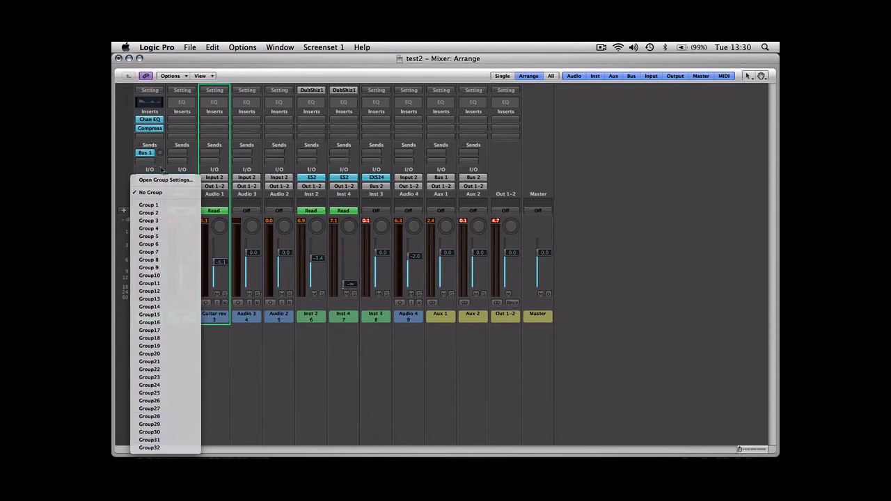
Leave Lead ungrouped with automation Off, closing the Group and automation menus unchanged
click(270, 372)
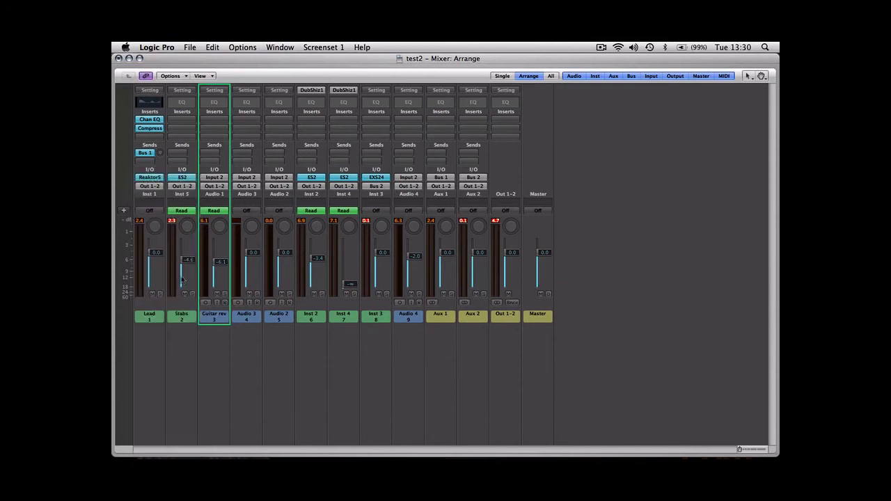
click(146, 211)
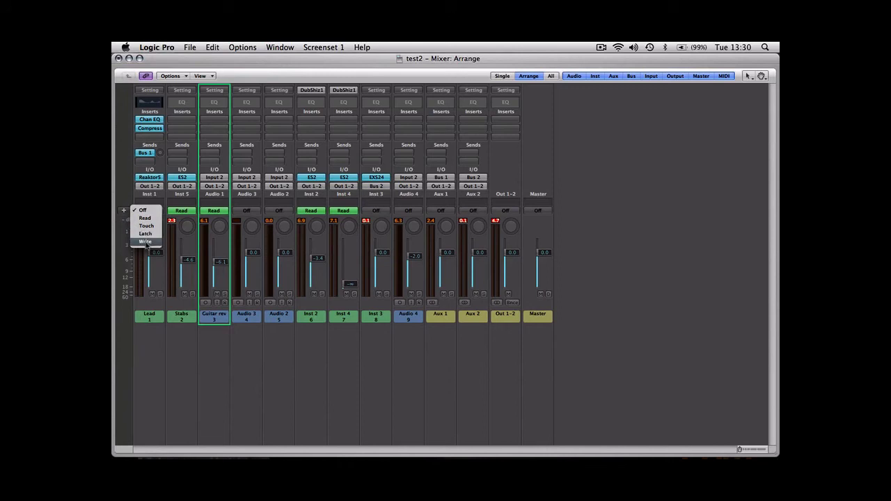
click(217, 368)
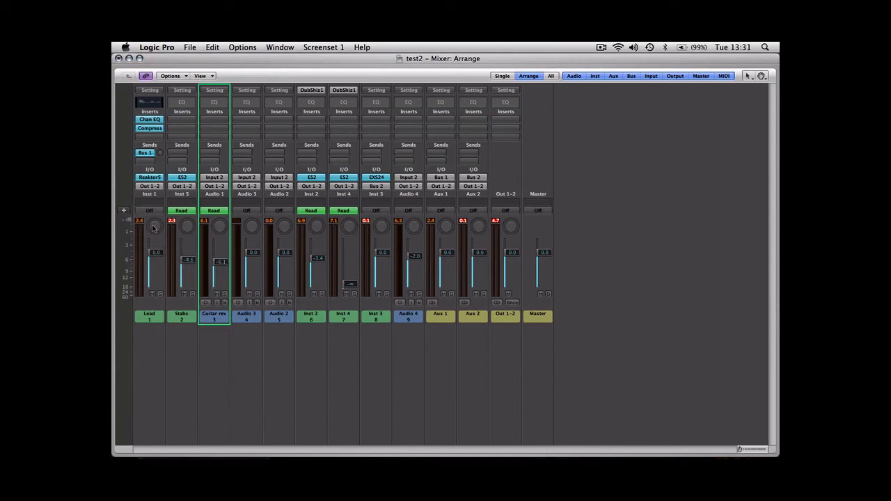